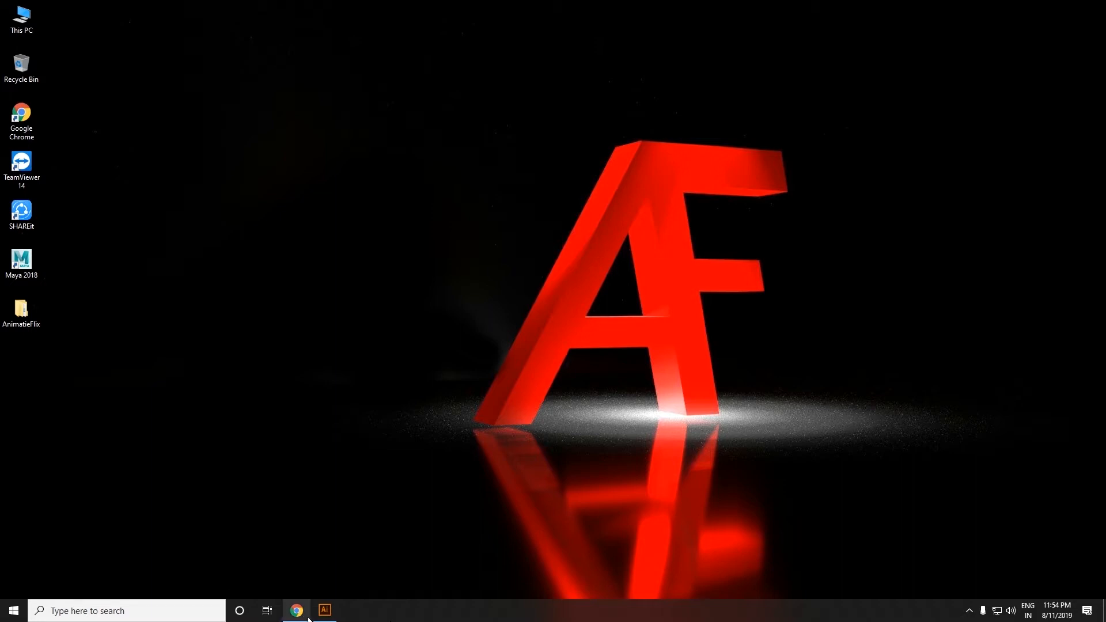
Step: Switch to Illustrator with a blank document open
left_click(324, 611)
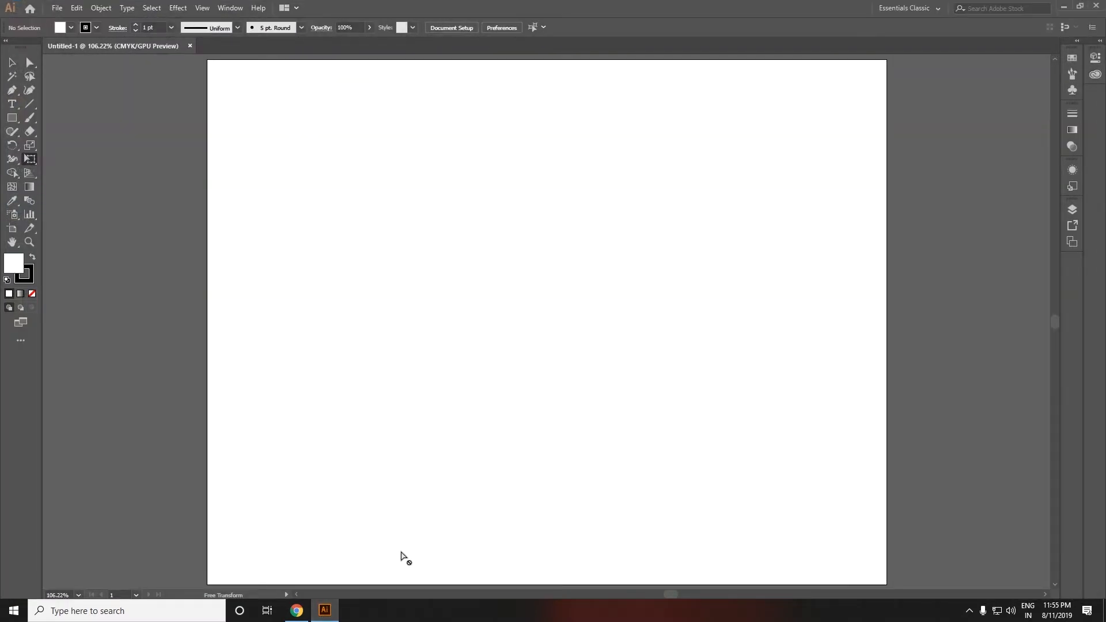
key("super+plus")
left_click(54, 92)
left_click(79, 70)
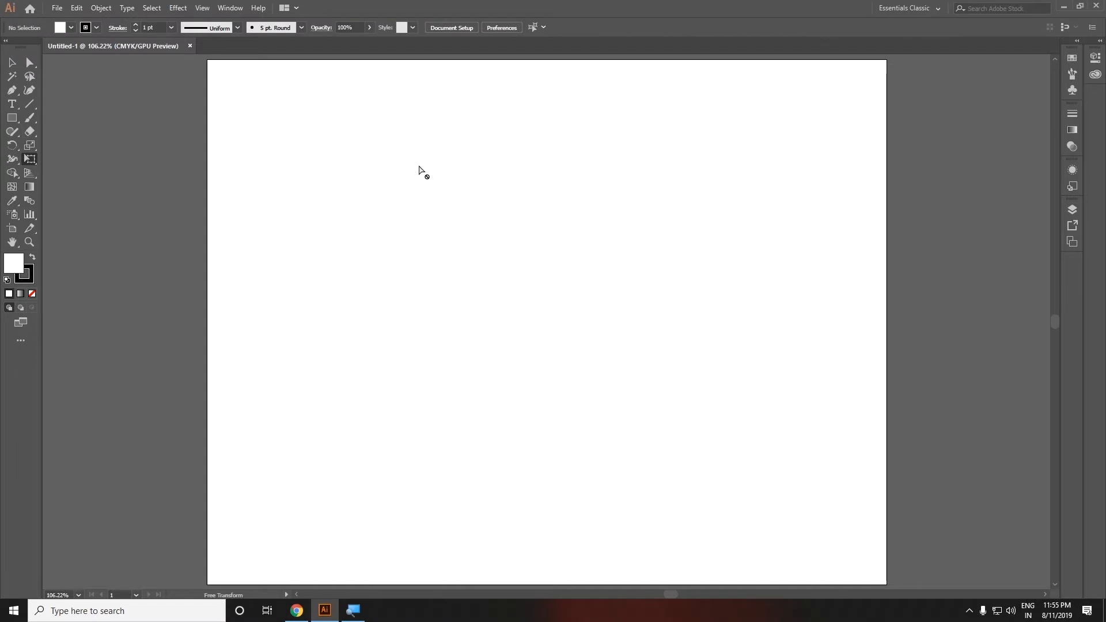
Step: Draw a rectangle about 364 x 240 pt and move it right with the Selection tool
left_click(12, 118)
left_click_drag(323, 235, 637, 442)
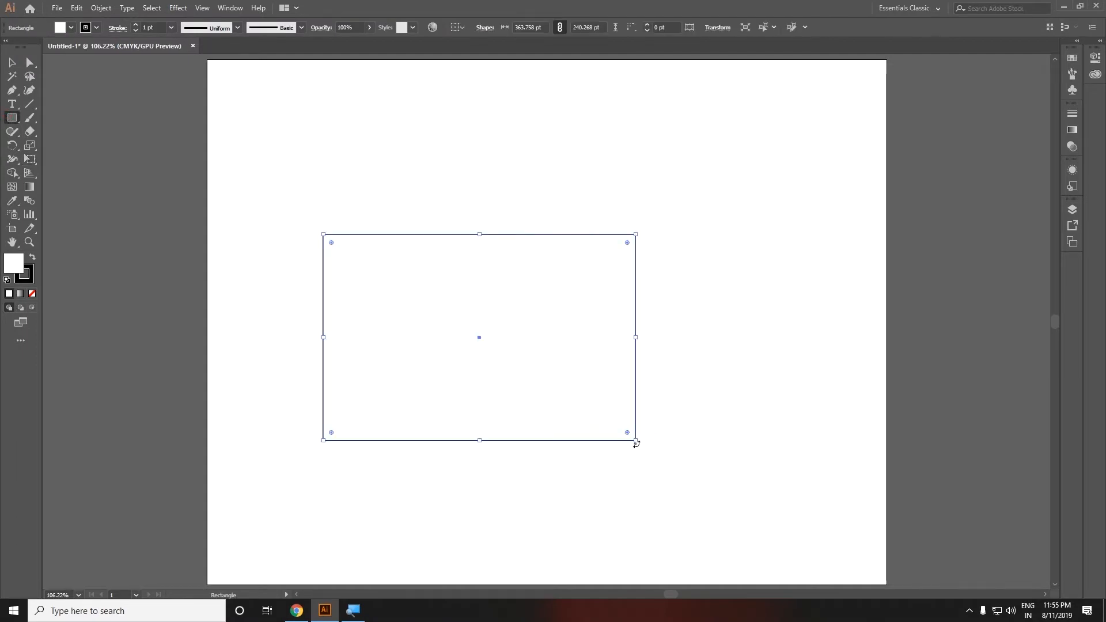
key("v")
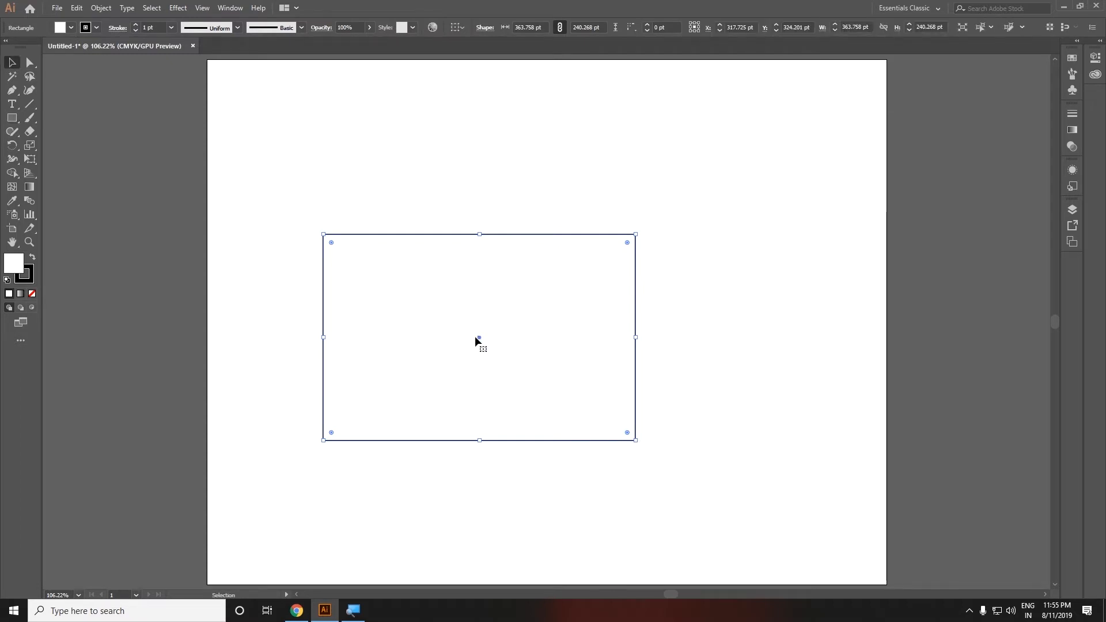
left_click_drag(479, 338, 549, 337)
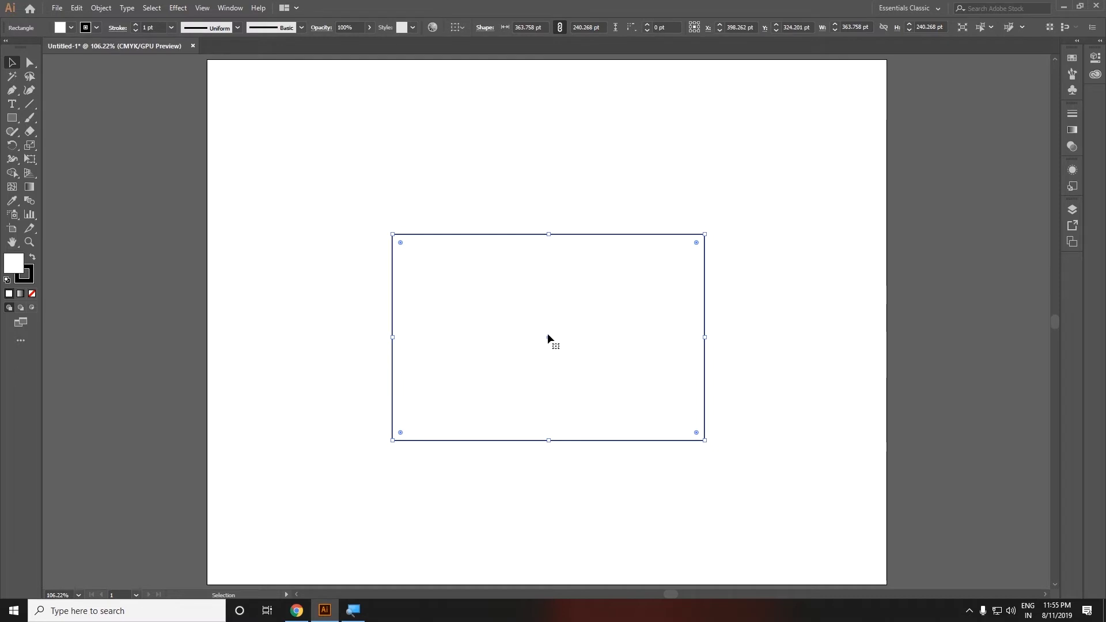
Step: Deselect, reselect the rectangle and move it slightly right and down
left_click(11, 64)
left_click(53, 71)
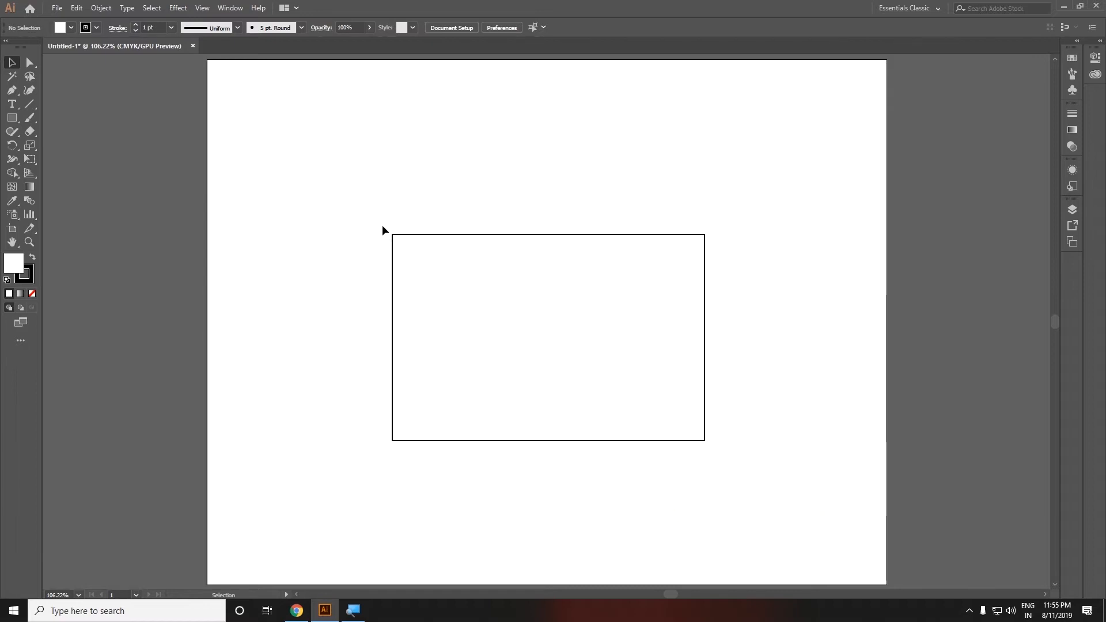
left_click(490, 312)
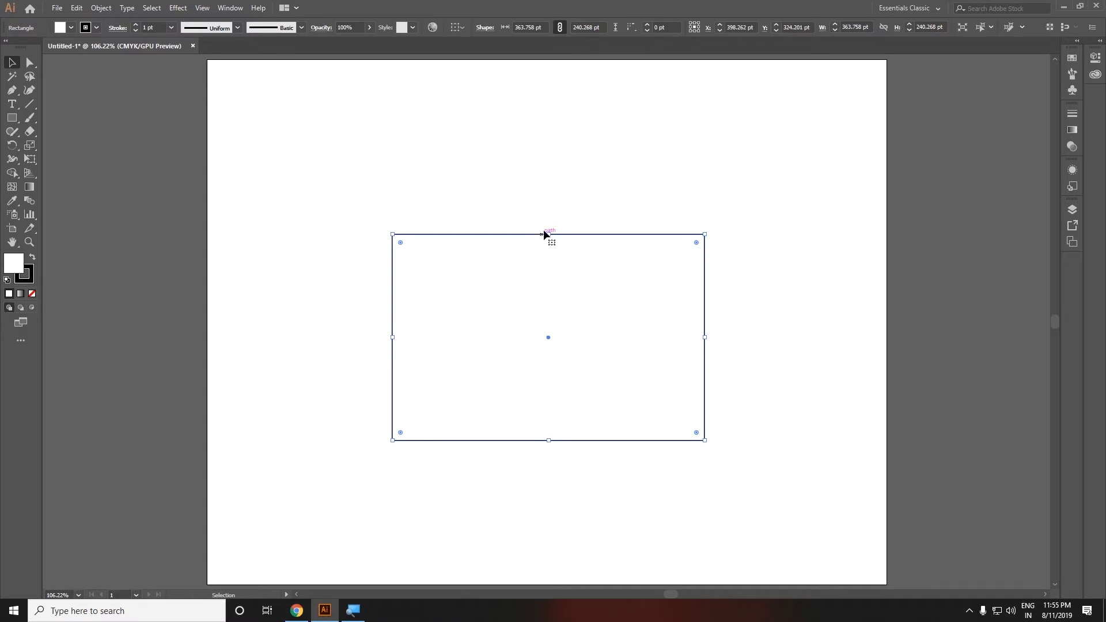
left_click_drag(611, 376, 650, 403)
mouse_move(650, 405)
left_mouse_down()
mouse_move(556, 407)
mouse_move(514, 289)
mouse_move(638, 272)
mouse_move(683, 409)
mouse_move(633, 415)
mouse_move(694, 403)
mouse_move(571, 346)
mouse_move(652, 388)
left_mouse_up()
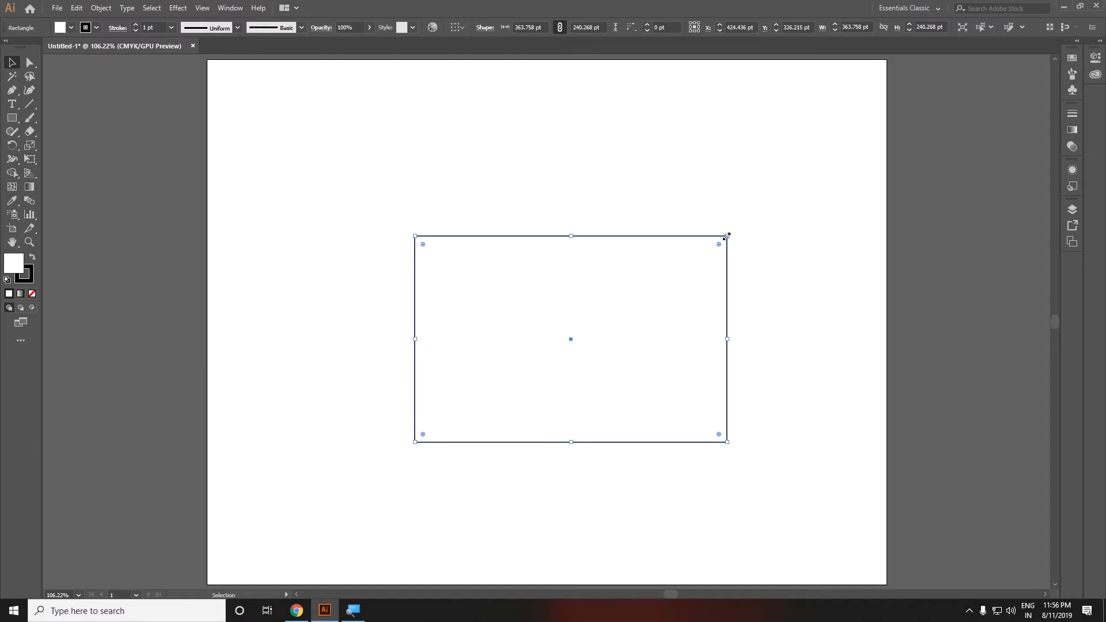
Step: Enlarge the rectangle from its top-right corner to about 556 x 321 pt and shift it slightly left
left_click_drag(727, 236, 847, 181)
left_click_drag(724, 314, 647, 331)
left_click_drag(770, 196, 816, 183)
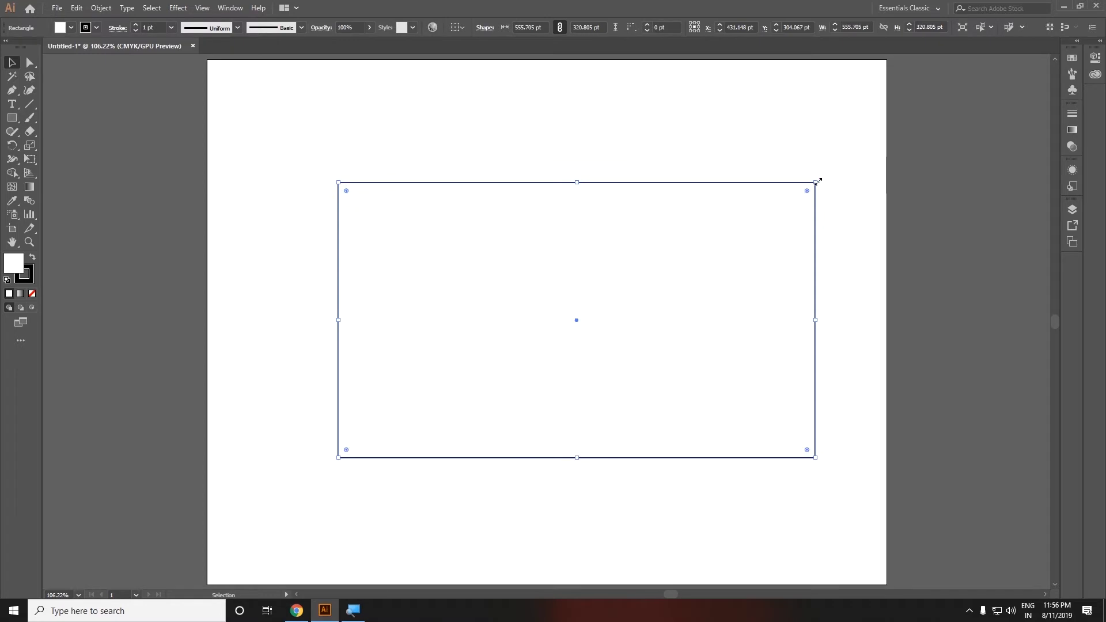
left_click_drag(576, 322, 558, 318)
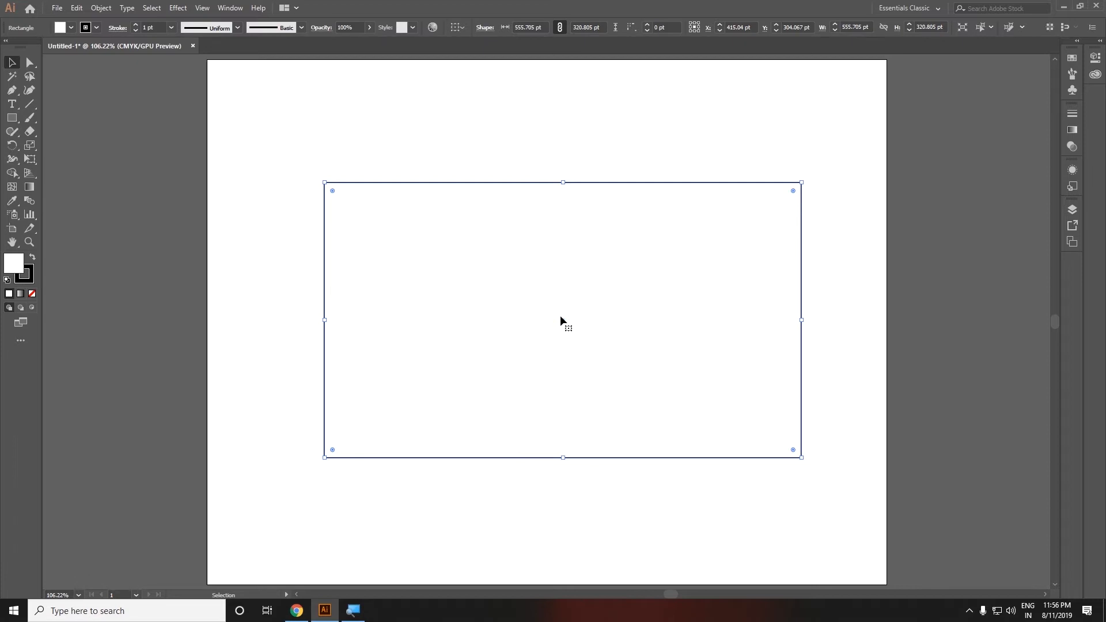
Step: Resize the rectangle from its corner handles to about 492 x 313 pt
mouse_move(802, 182)
left_mouse_down()
mouse_move(605, 306)
mouse_move(775, 174)
mouse_move(758, 119)
mouse_move(731, 131)
mouse_move(796, 239)
mouse_move(797, 151)
mouse_move(738, 156)
mouse_move(788, 166)
left_mouse_up()
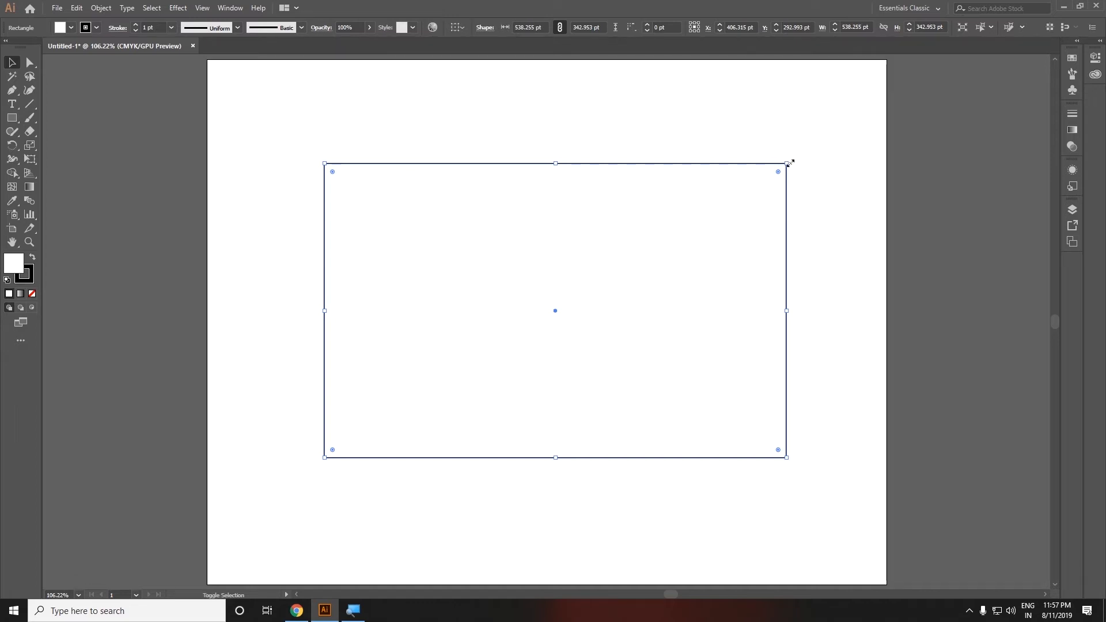
left_click_drag(788, 164, 813, 173)
mouse_move(771, 458)
left_mouse_down()
mouse_move(693, 396)
mouse_move(762, 453)
mouse_move(650, 323)
mouse_move(766, 447)
mouse_move(738, 407)
mouse_move(758, 450)
left_mouse_up()
mouse_move(325, 174)
left_mouse_down()
mouse_move(416, 257)
mouse_move(334, 148)
mouse_move(335, 181)
left_mouse_up()
mouse_move(758, 181)
left_mouse_down()
mouse_move(839, 137)
mouse_move(771, 182)
left_mouse_up()
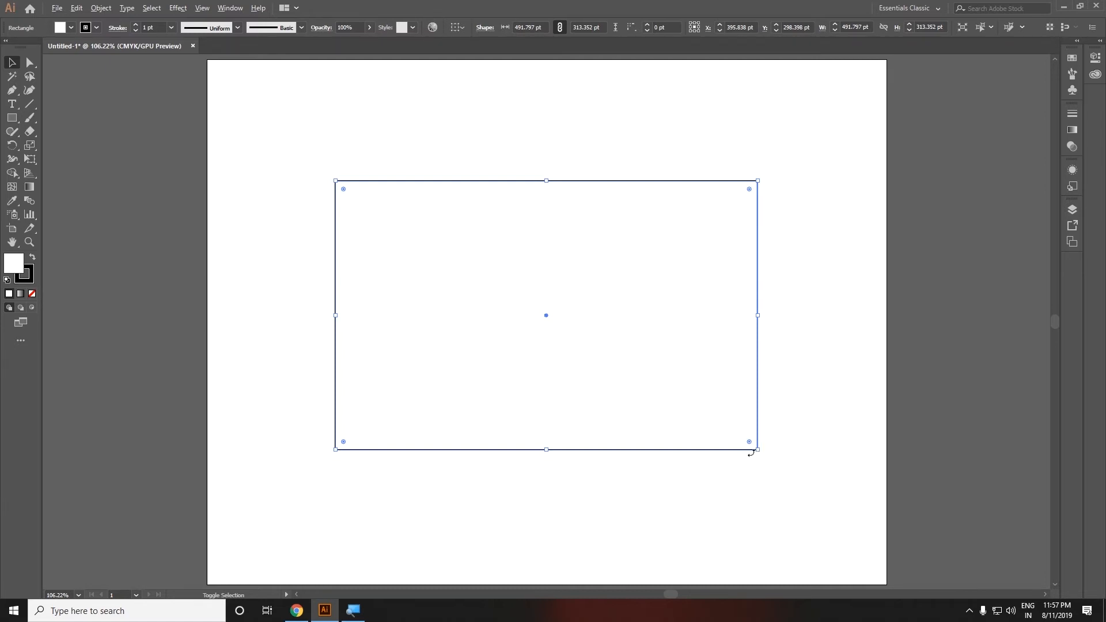
Step: Resize the rectangle from its corner, side and top handles to about 503 x 332 pt
left_click_drag(761, 452, 788, 539)
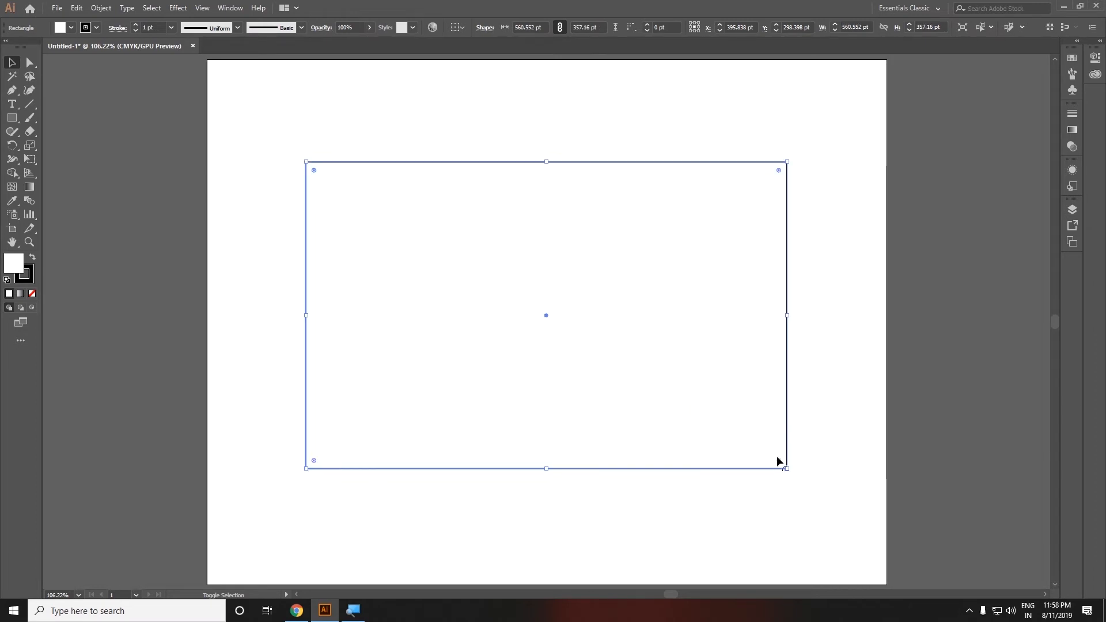
left_click_drag(790, 475, 755, 462)
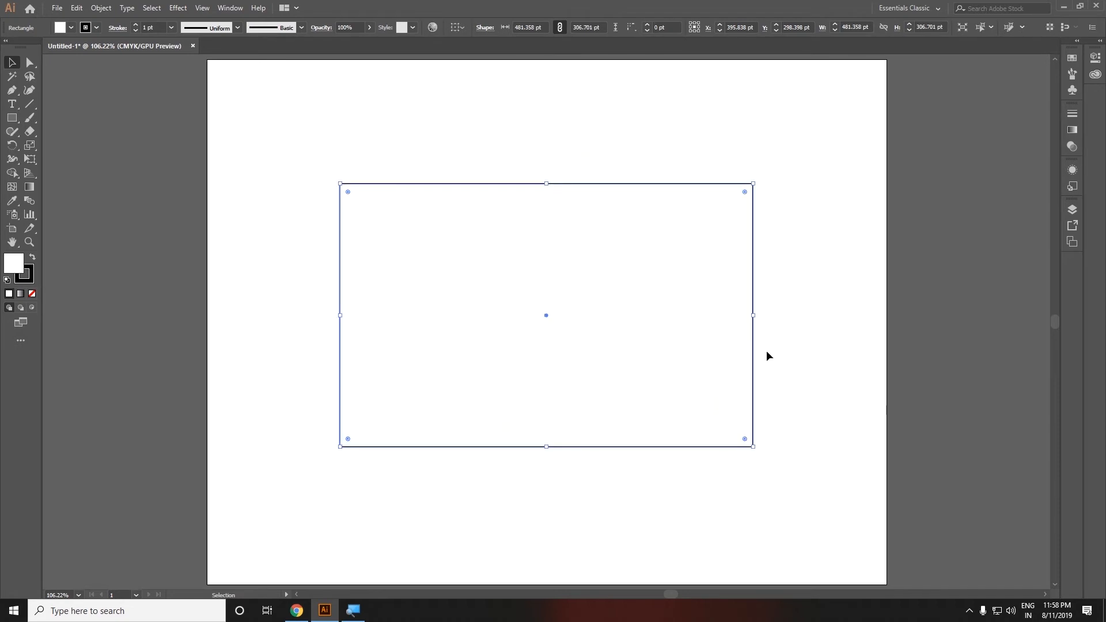
left_click_drag(753, 315, 771, 294)
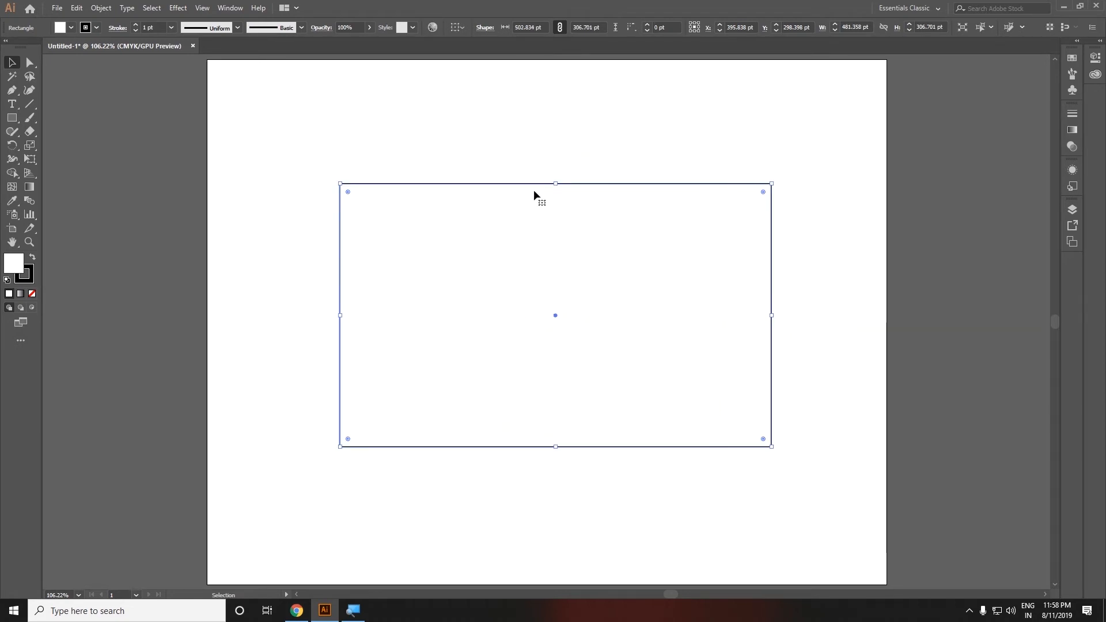
left_click_drag(556, 184, 471, 163)
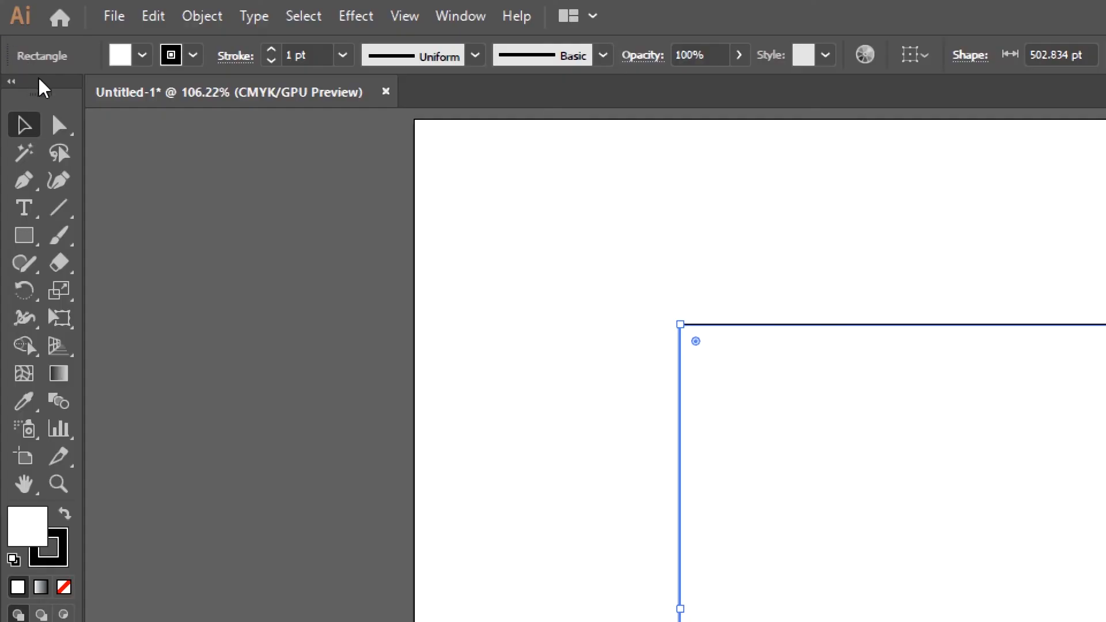
Step: Compare marquee-selecting the rectangle's top-left corner with the Direct Selection and Selection tools
left_click(60, 126)
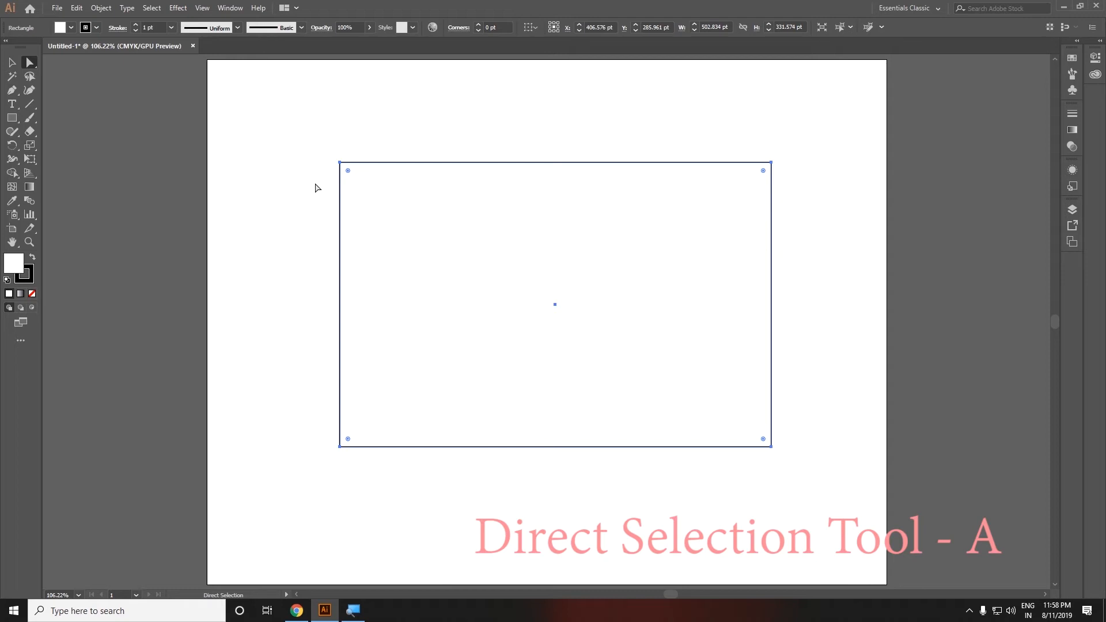
left_click(501, 139)
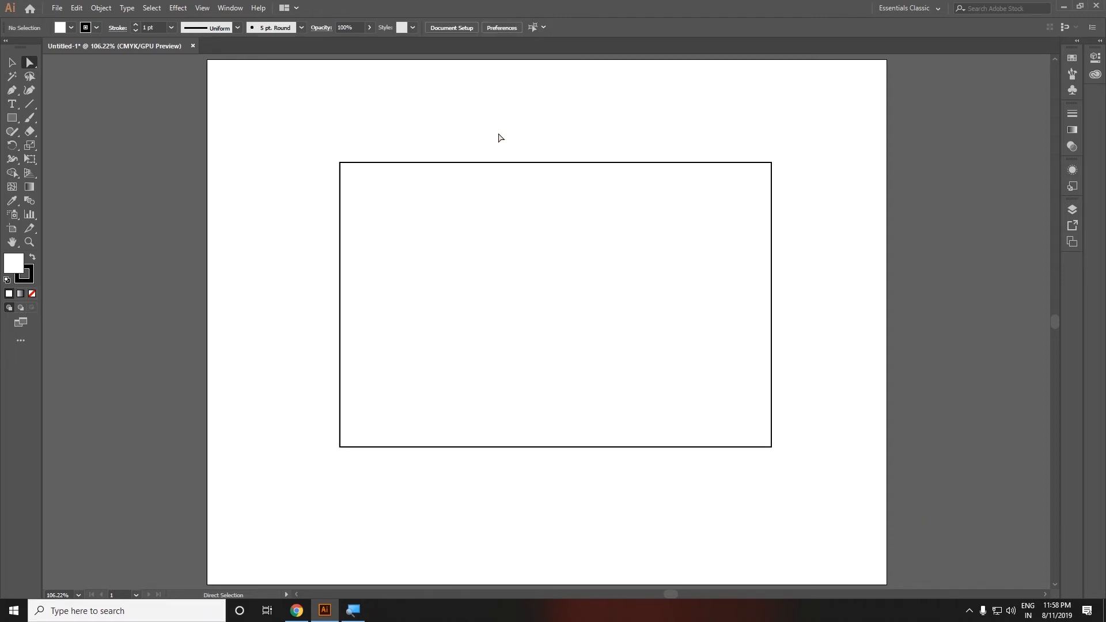
left_click(12, 63)
left_click_drag(302, 124, 378, 222)
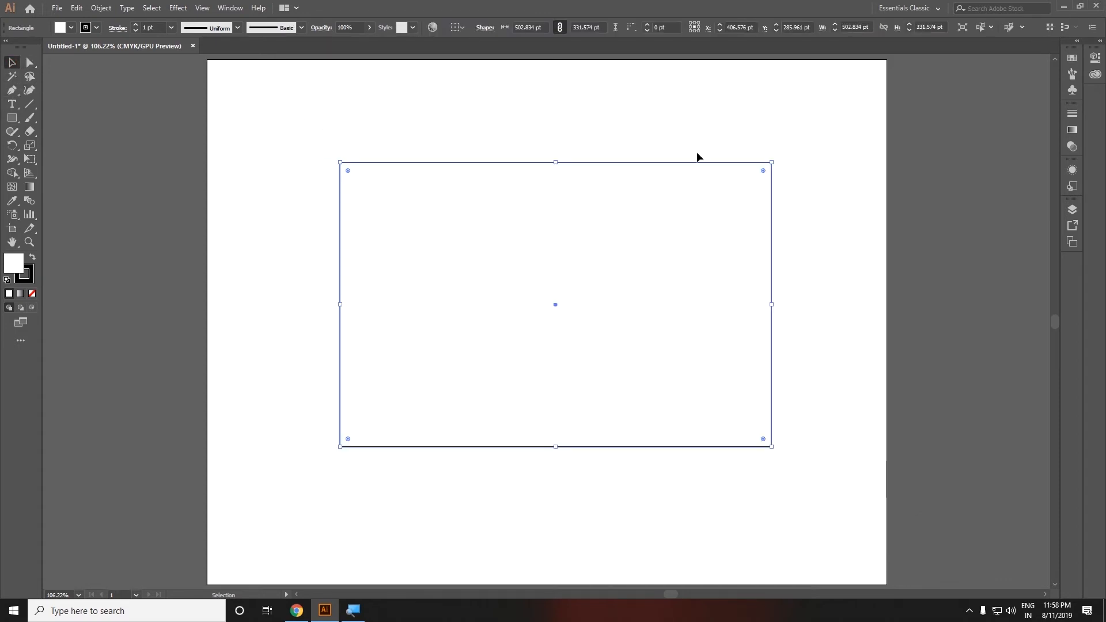
left_click(290, 198)
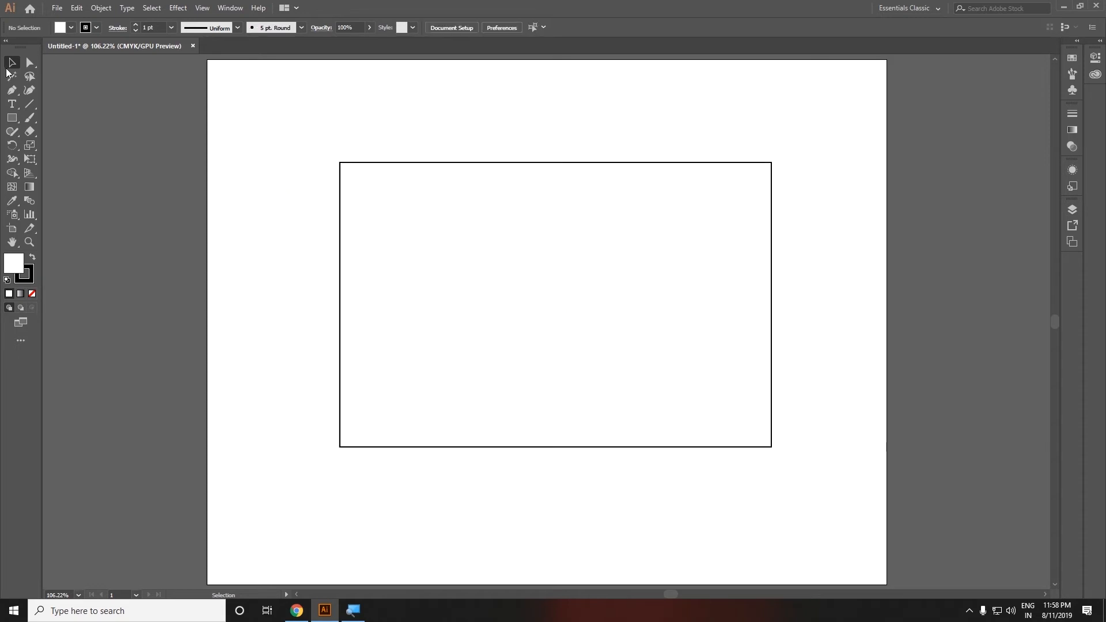
left_click(30, 63)
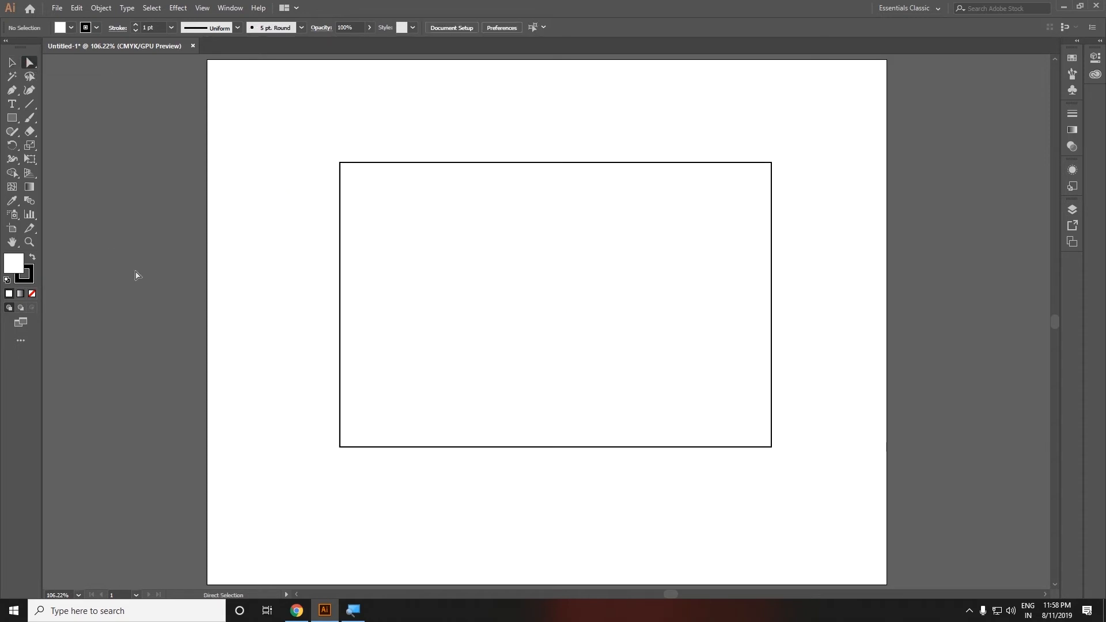
left_click_drag(313, 131, 398, 239)
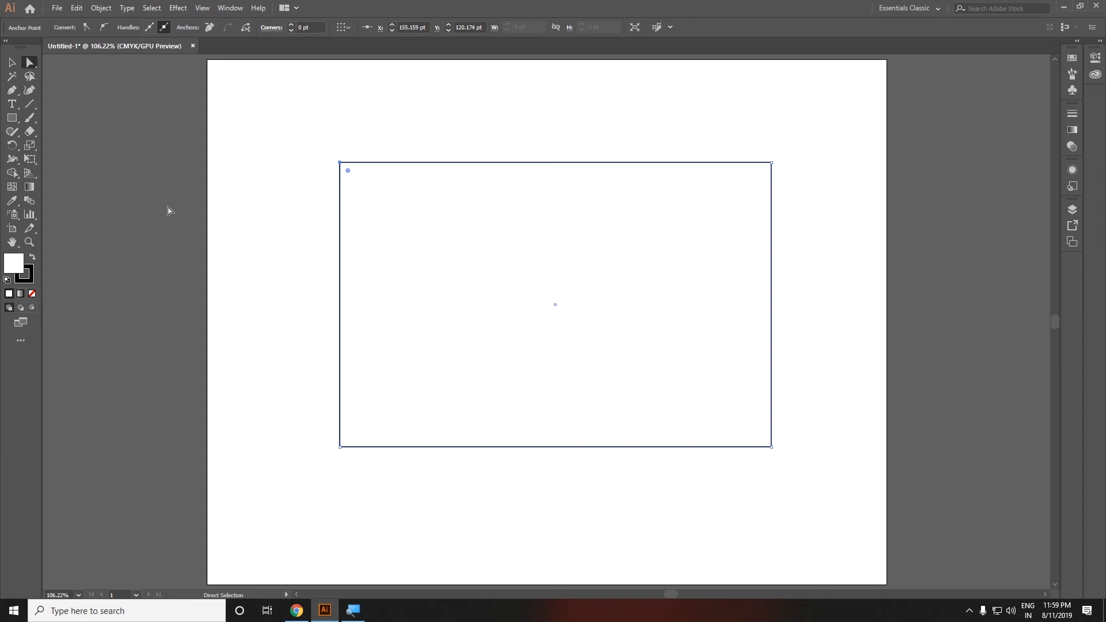
Step: Resize the rectangle by dragging its top-right corner down with the Selection tool
left_click(12, 62)
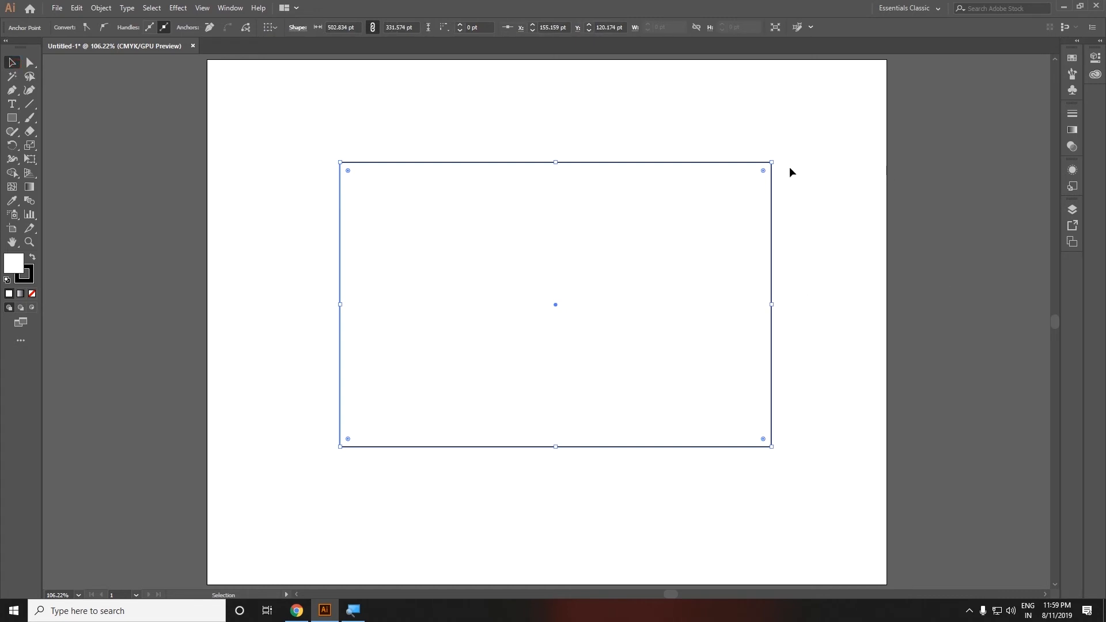
left_click_drag(772, 162, 754, 191)
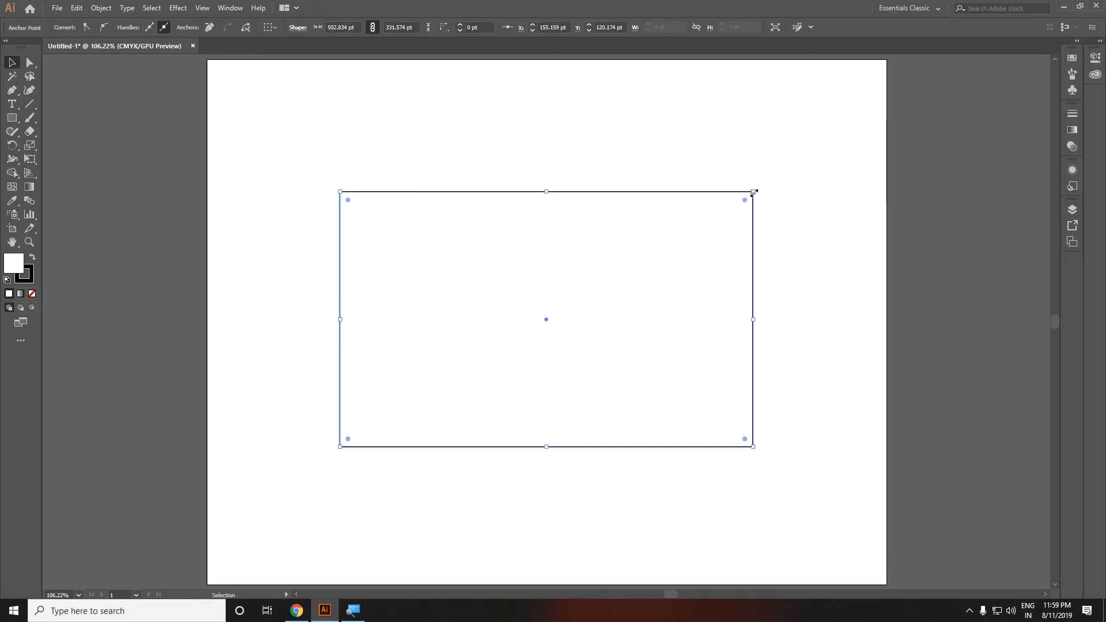
Step: Reshape the rectangle into a skewed quadrilateral by moving its top-right and bottom-left anchors with Direct Selection
left_click(29, 63)
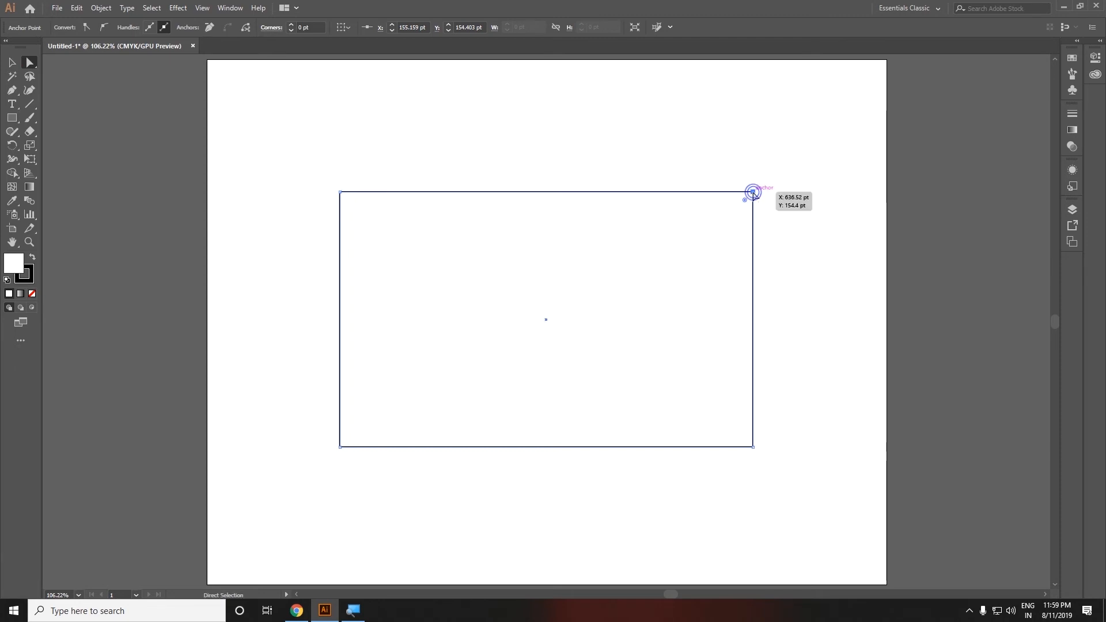
left_click_drag(753, 192, 890, 300)
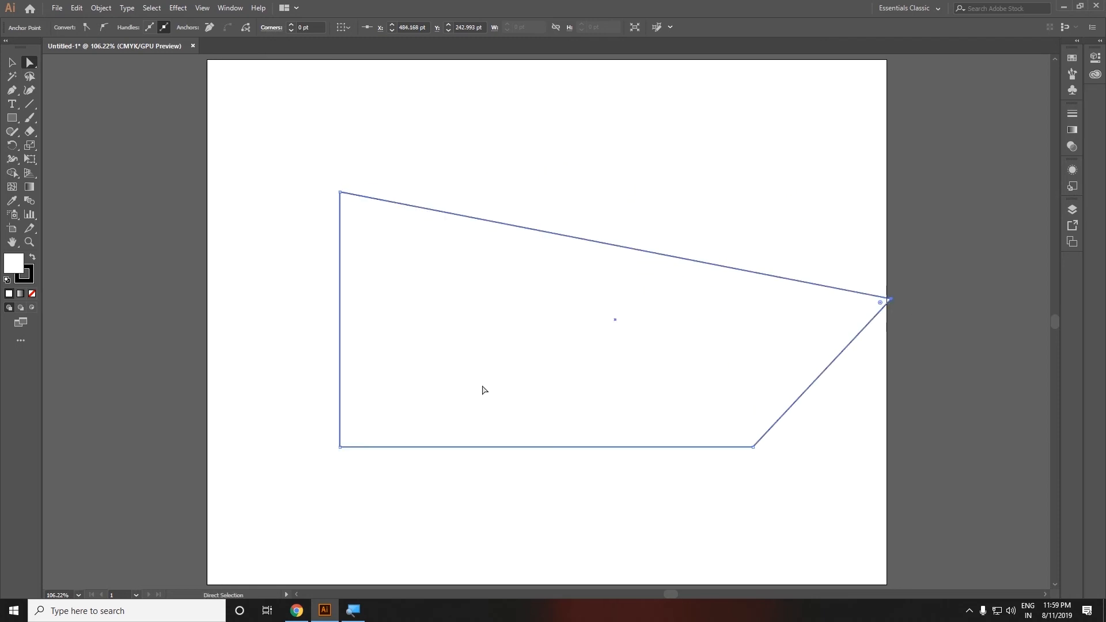
left_click_drag(341, 447, 384, 469)
left_click(536, 399)
left_click_drag(892, 300, 659, 188)
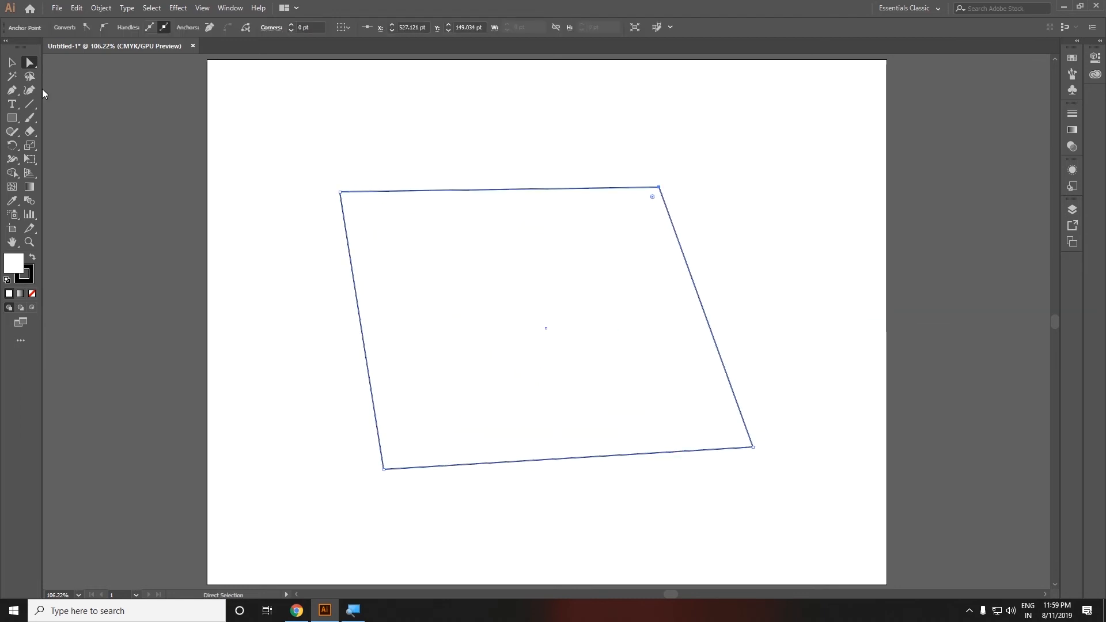
Step: Select and delete the skewed shape
left_click(11, 63)
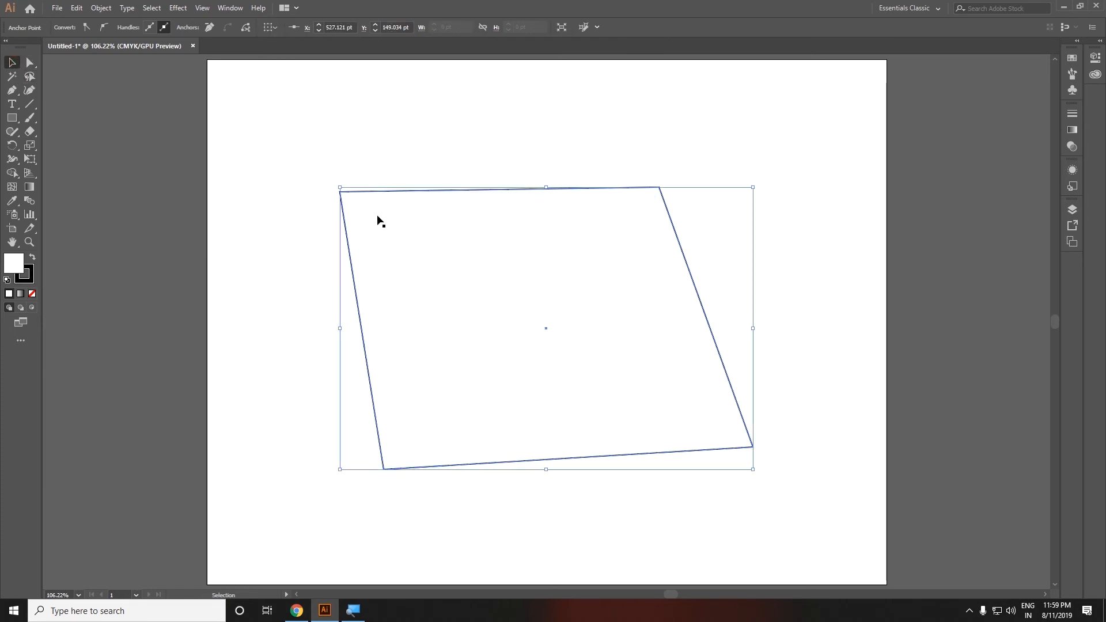
key("Delete")
left_click(645, 118)
left_click(538, 232)
key("Delete")
Step: Draw a new rectangle about 421 x 338 pt and switch to the Selection tool
left_click(12, 117)
left_click_drag(363, 202, 724, 492)
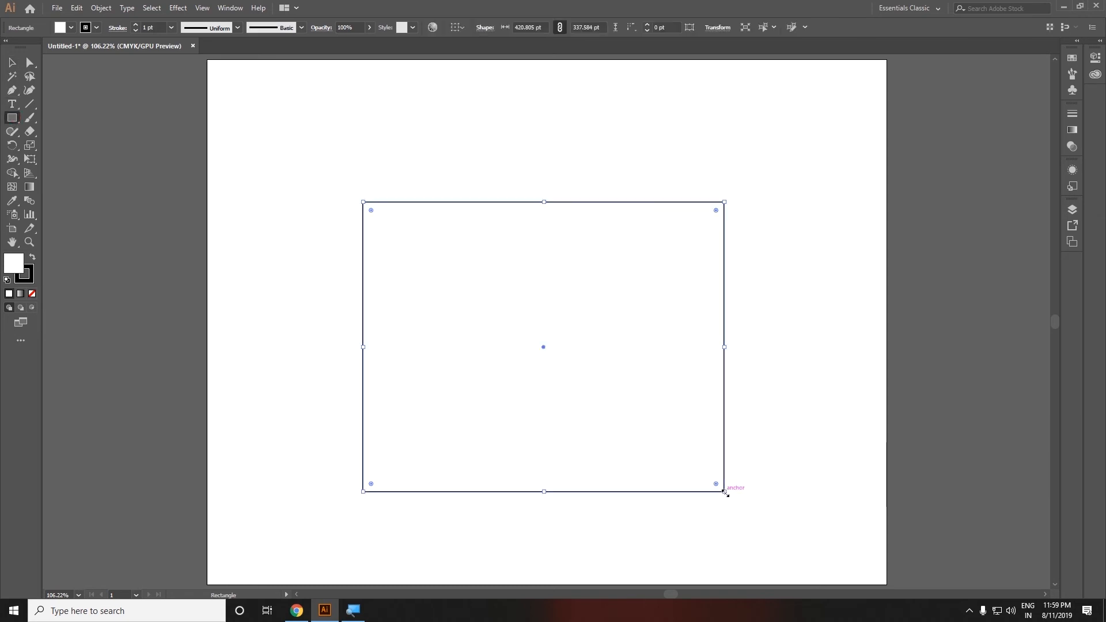
left_click(12, 65)
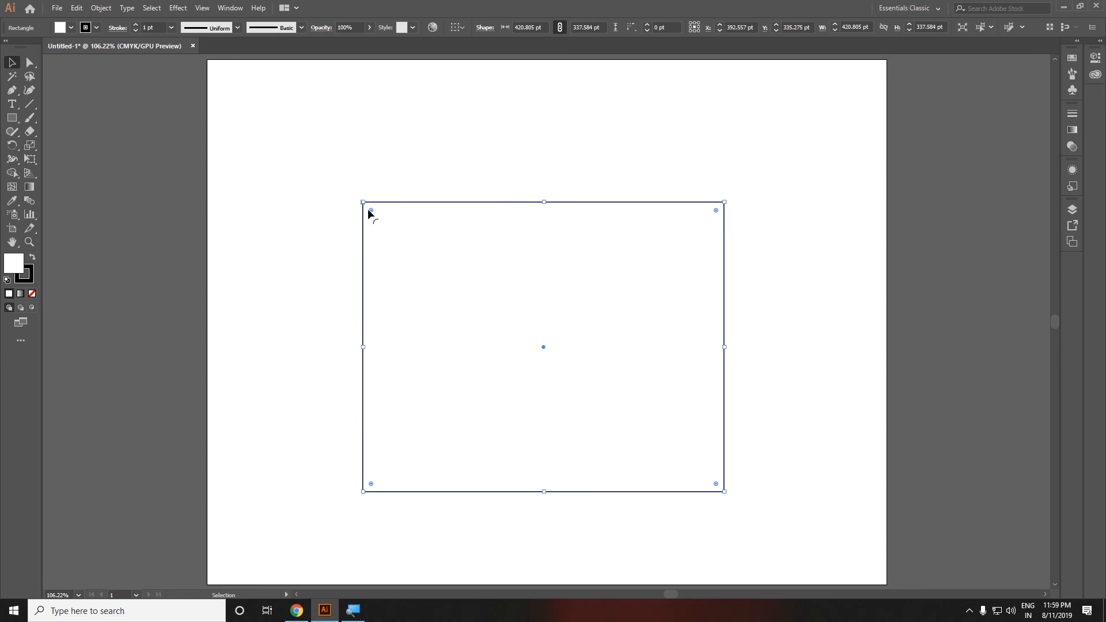
Step: Round all the rectangle's corners with a corner widget, then undo the rounding
mouse_move(372, 210)
left_mouse_down()
mouse_move(520, 363)
mouse_move(462, 296)
mouse_move(548, 380)
mouse_move(429, 259)
mouse_move(573, 355)
mouse_move(513, 293)
mouse_move(398, 210)
left_mouse_up()
left_click(354, 233)
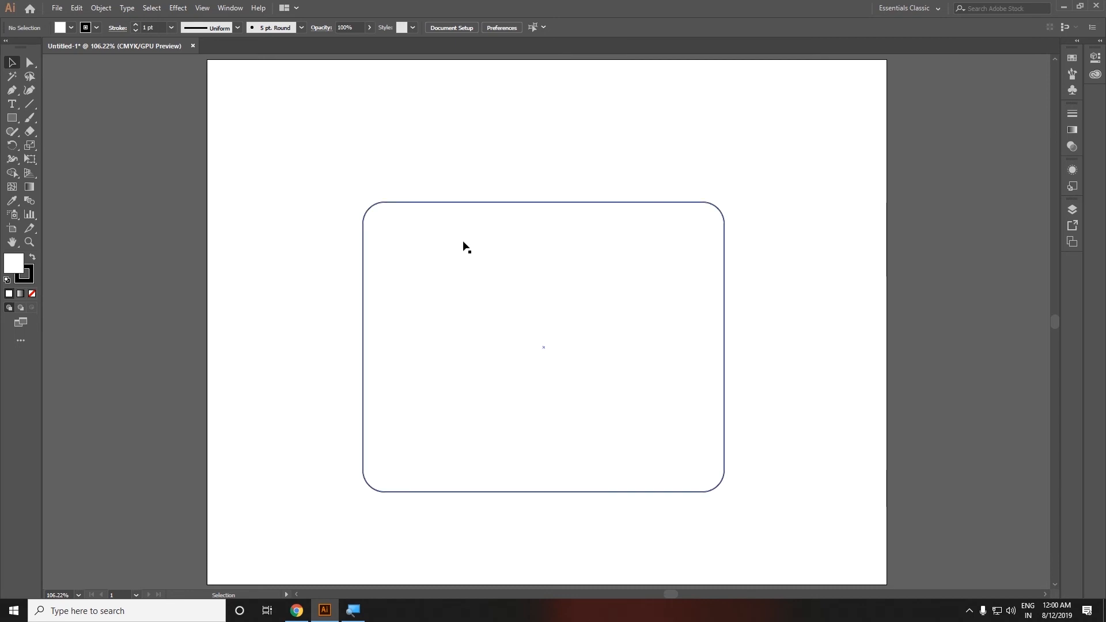
key("ctrl+z")
Step: Round only the top-left and bottom-right corners by selecting each anchor with Direct Selection and dragging its widget
left_click(28, 62)
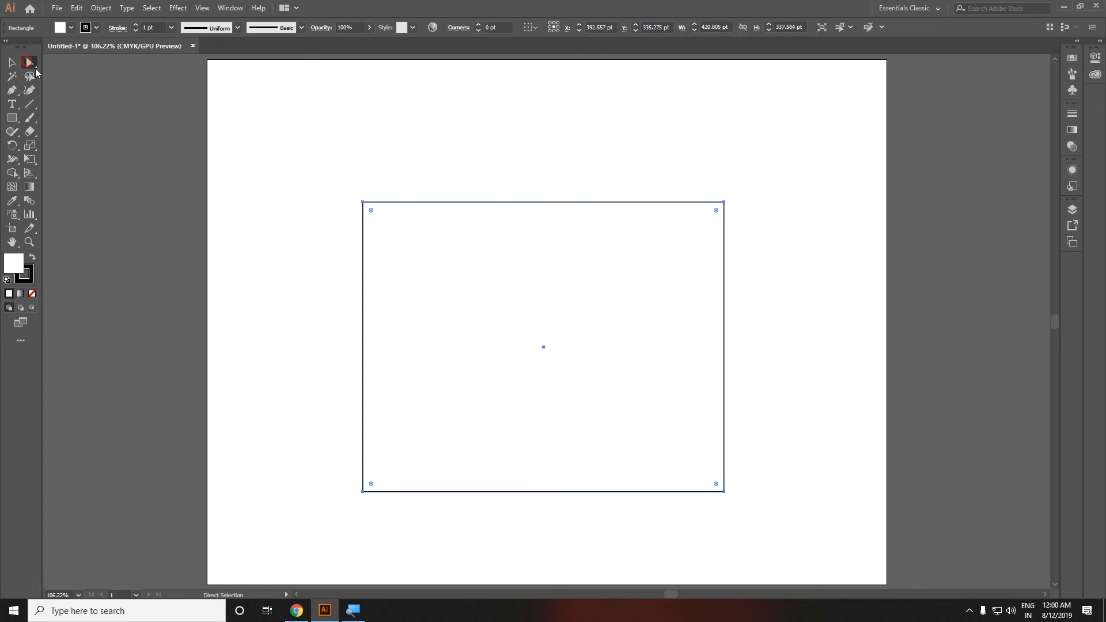
left_click_drag(418, 170, 209, 314)
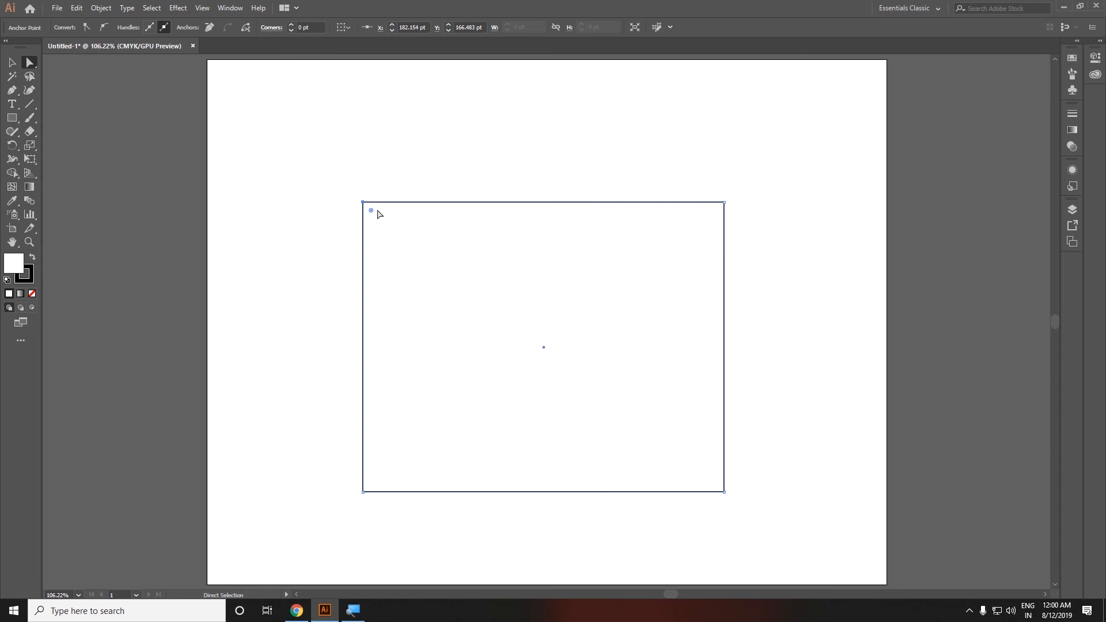
left_click_drag(370, 210, 475, 314)
left_click_drag(687, 531, 786, 434)
left_click_drag(717, 485, 613, 369)
left_click(793, 336)
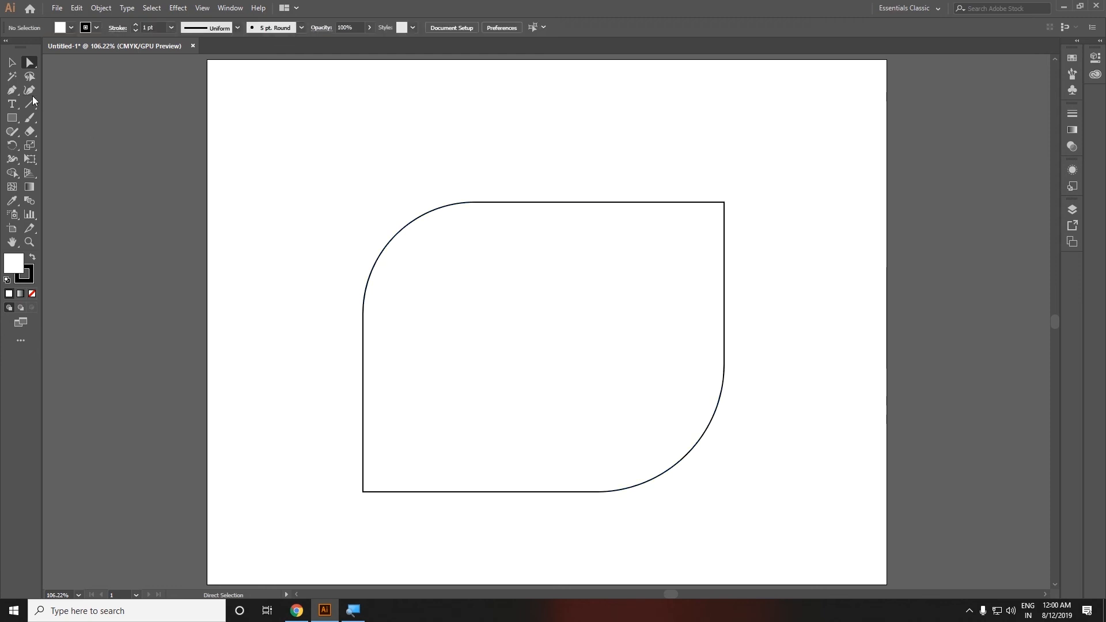
Step: Select the rounded shape and delete it
left_click(11, 62)
left_click_drag(438, 127, 534, 320)
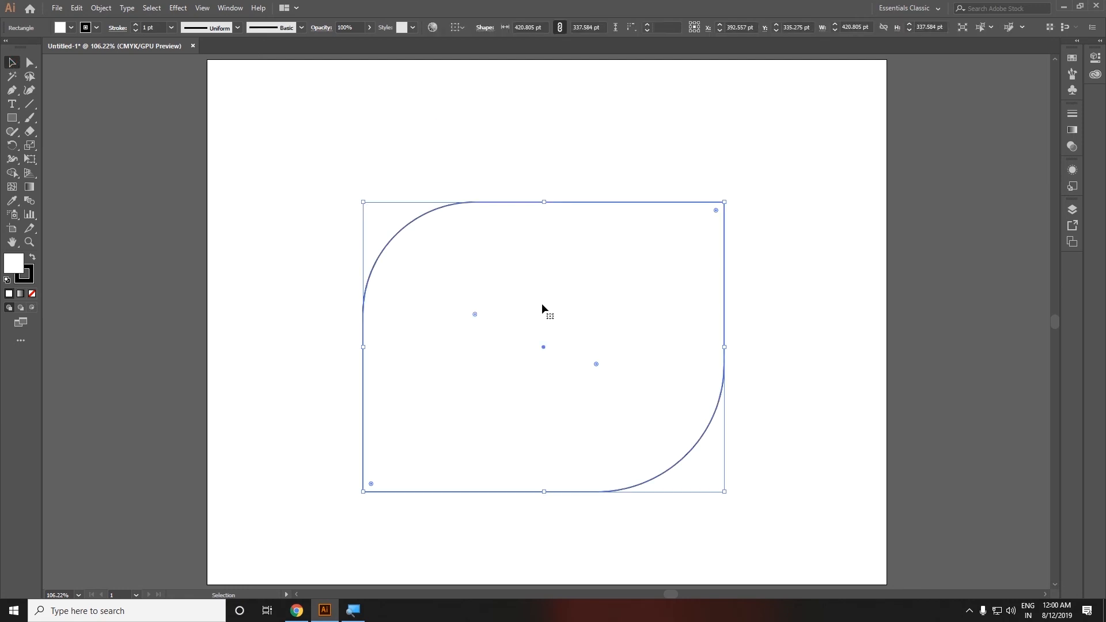
key("Delete")
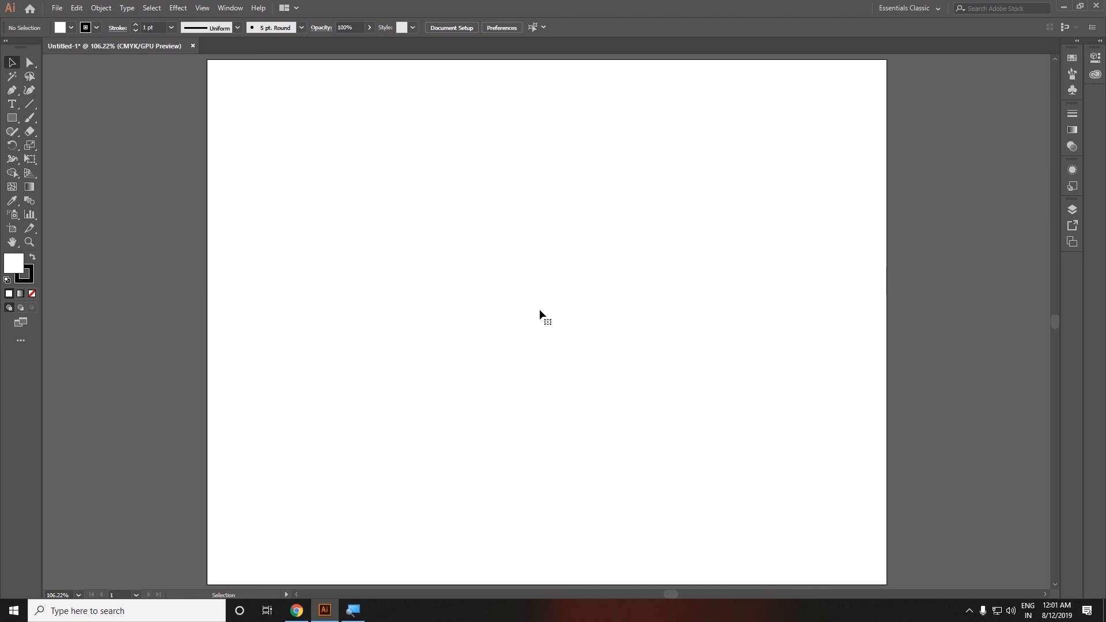
key("a")
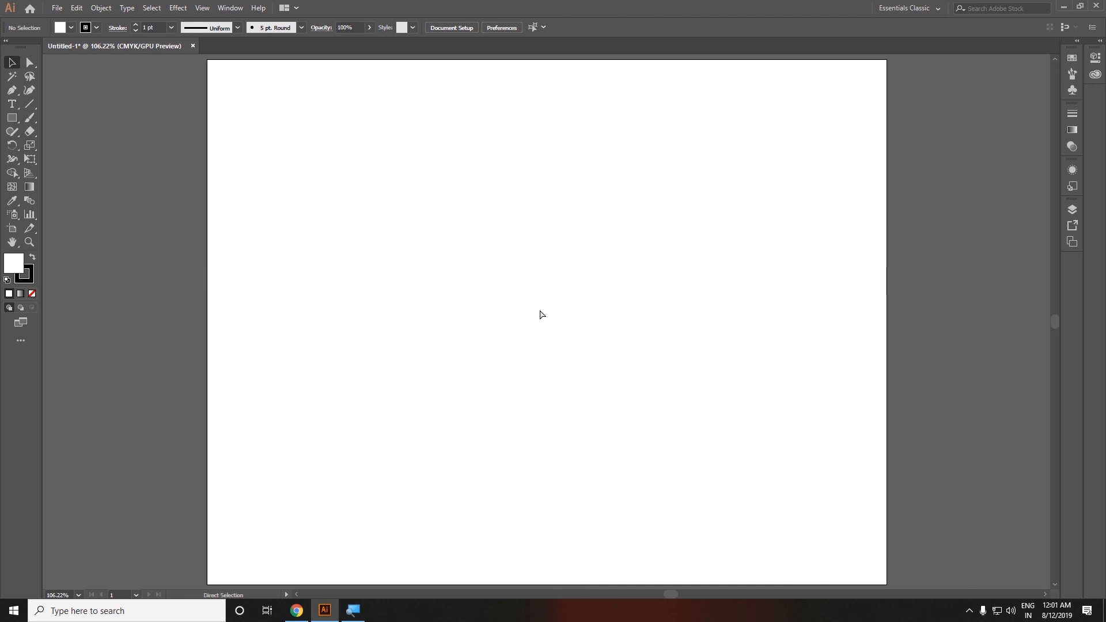